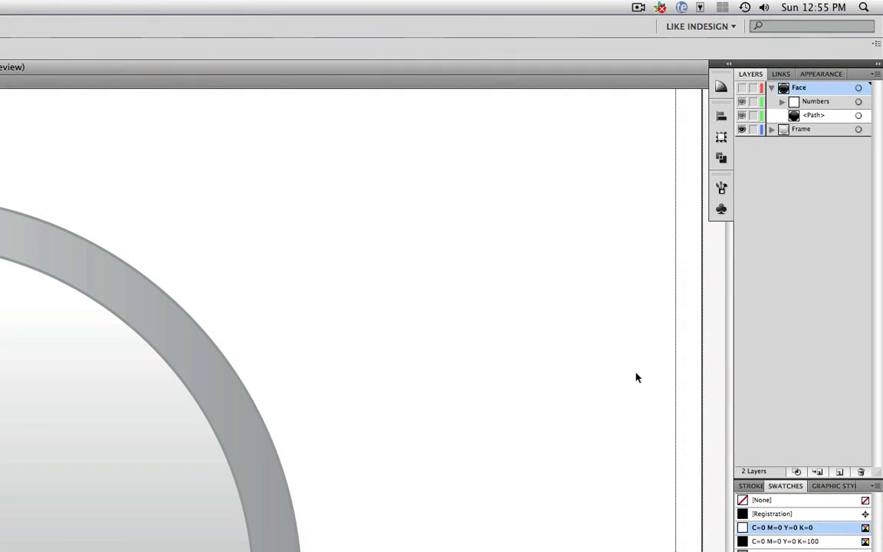
Show the Face layer and open Details.ai from the Lesson08 folder
left_click(742, 88)
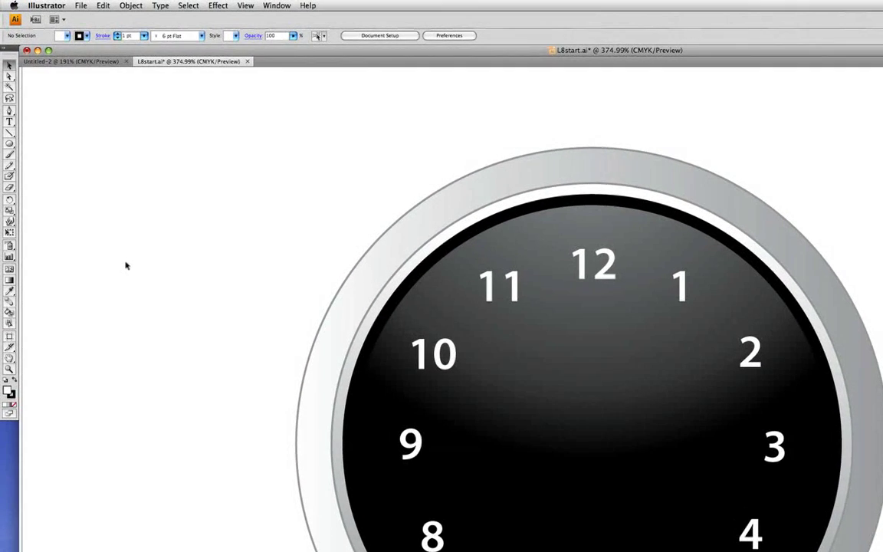
left_click(81, 6)
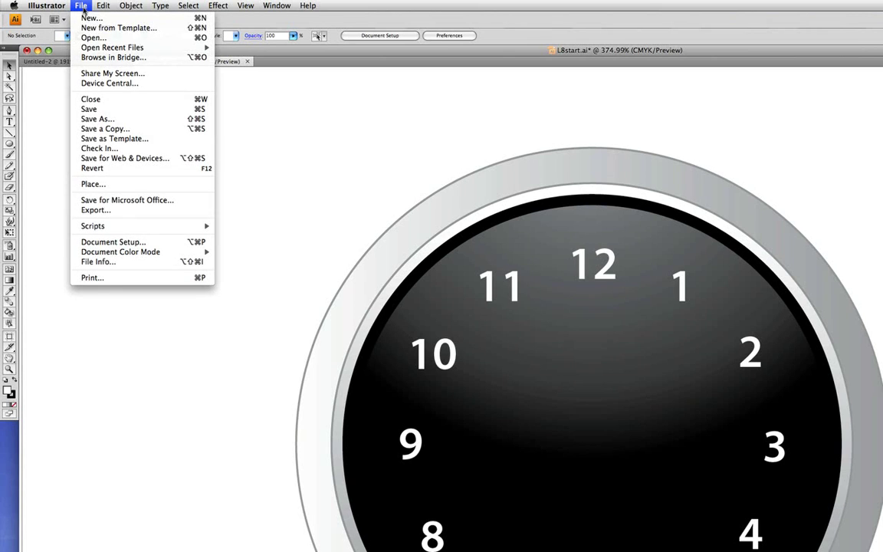
left_click(83, 38)
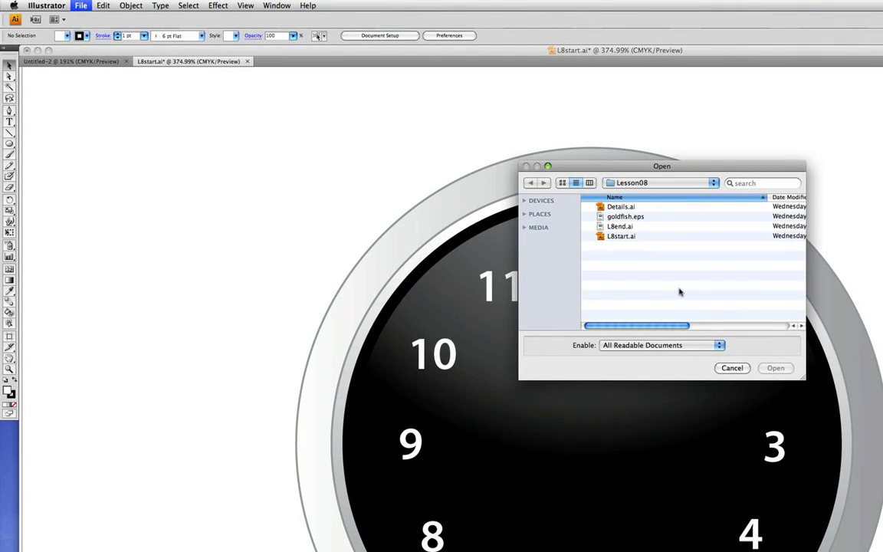
left_click(664, 207)
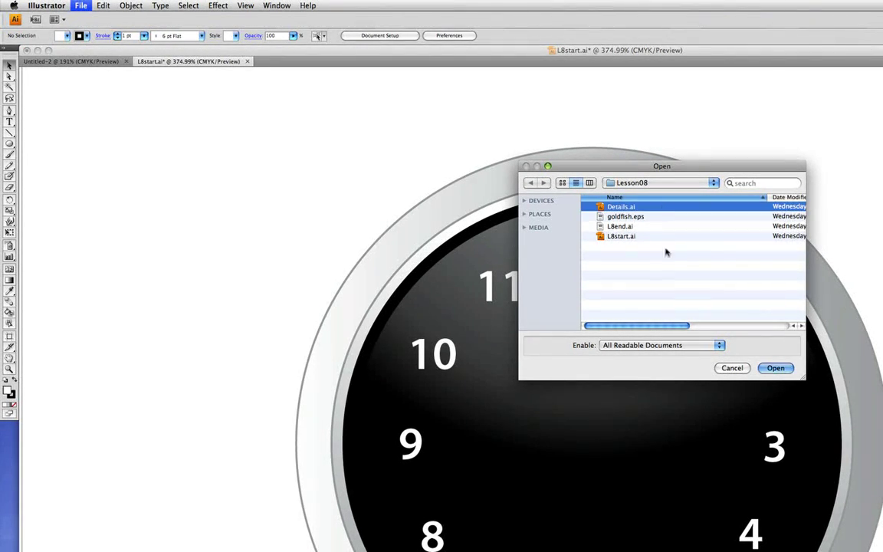
left_click(776, 368)
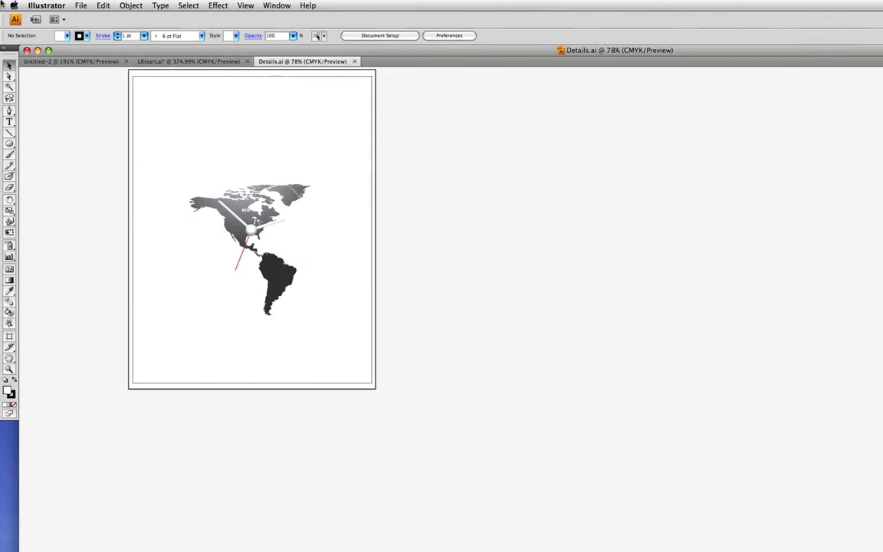
Examine the contents of the Map, Brand, Hands and Highlight layers in Details.ai
left_click(246, 5)
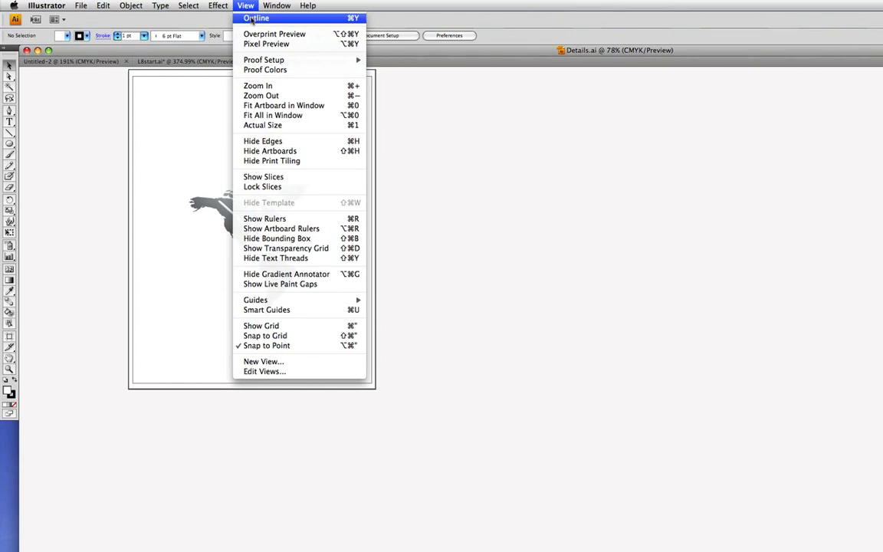
left_click(305, 116)
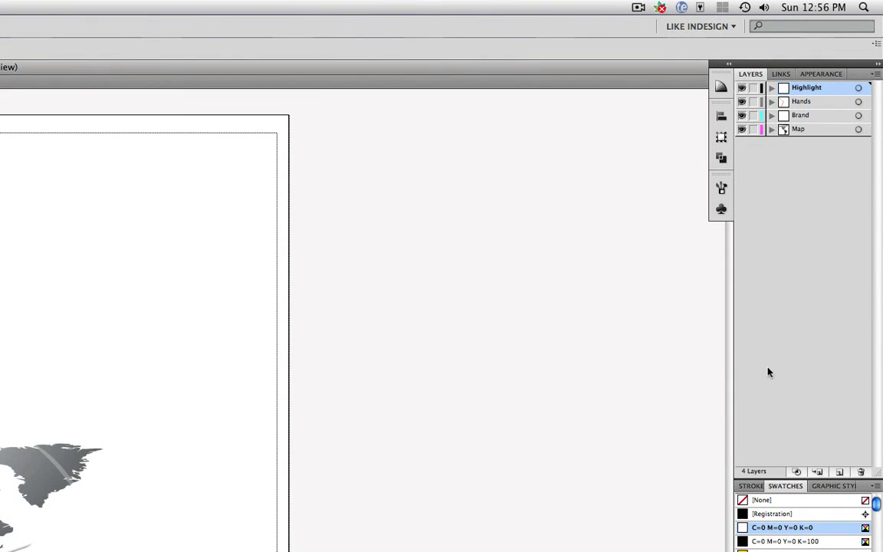
left_click(772, 130)
left_click(772, 129)
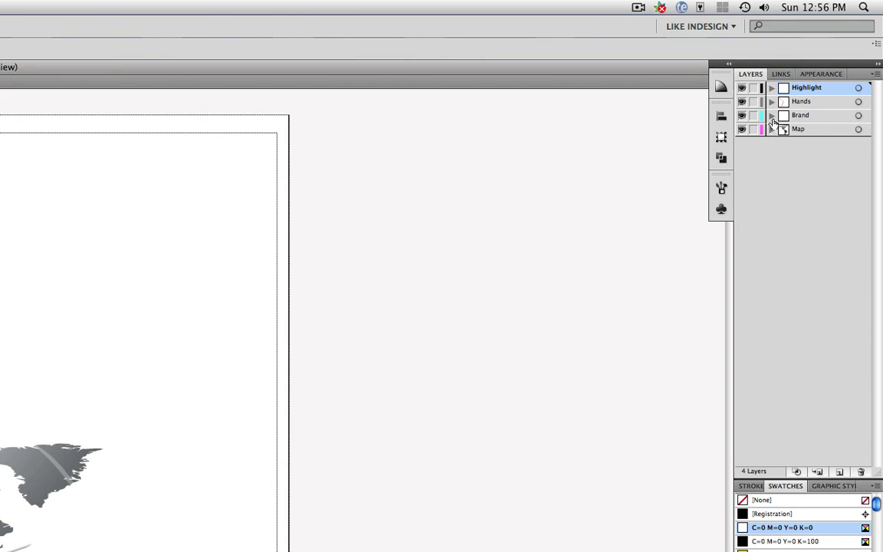
left_click(772, 115)
left_click(773, 117)
left_click(772, 102)
left_click(772, 102)
left_click(771, 89)
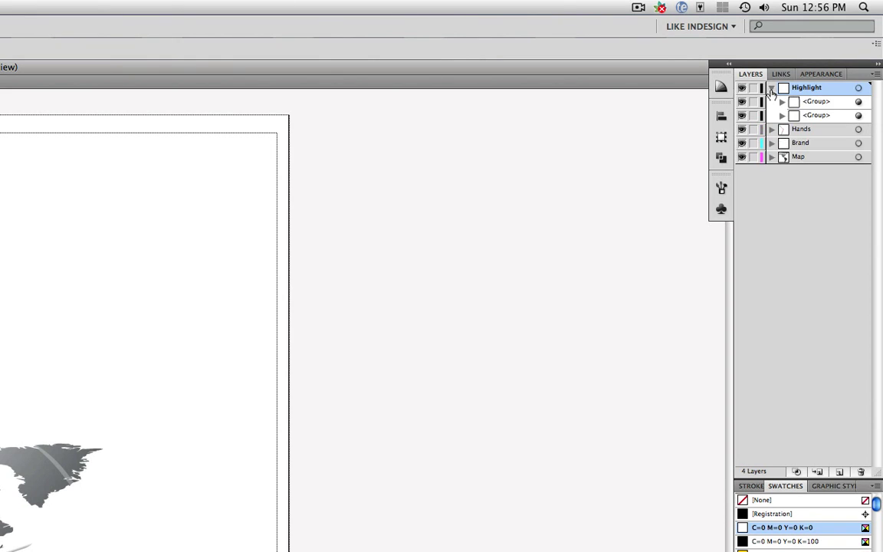
left_click(771, 89)
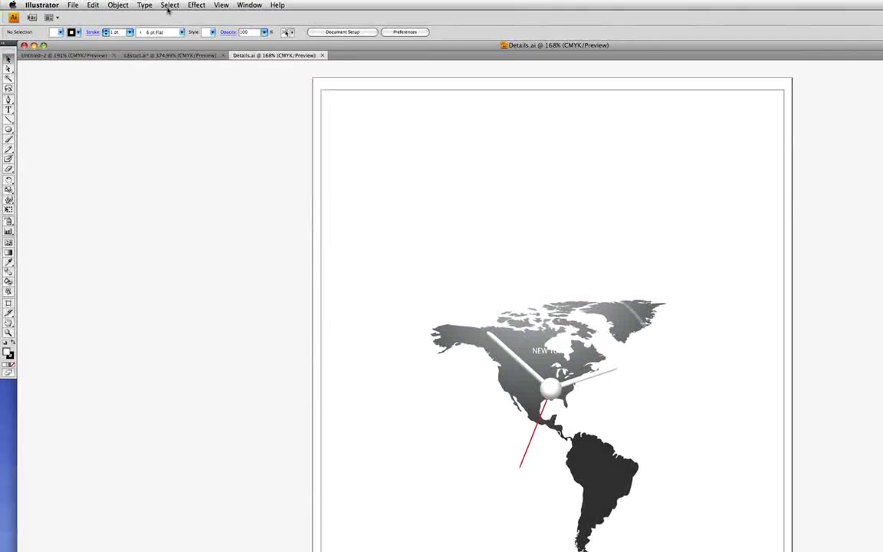
Select all the artwork in Details.ai and copy it
left_click(125, 4)
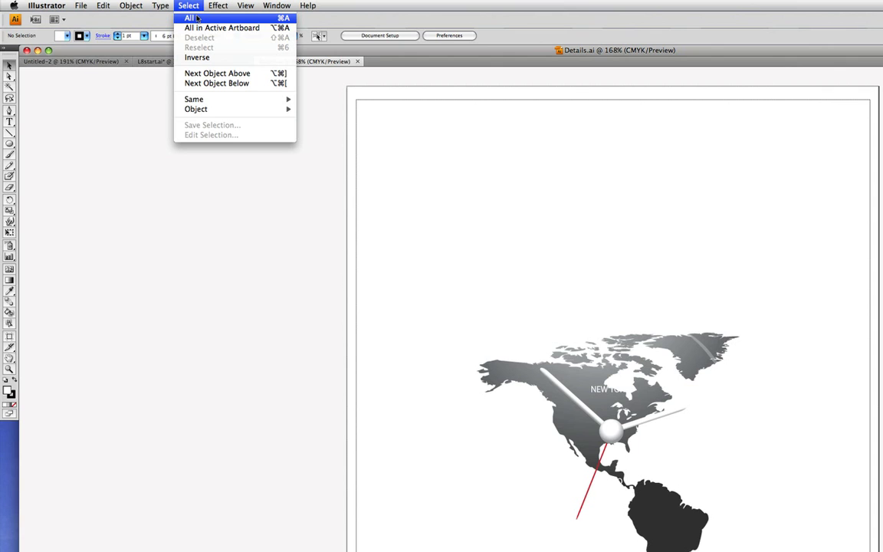
left_click(197, 17)
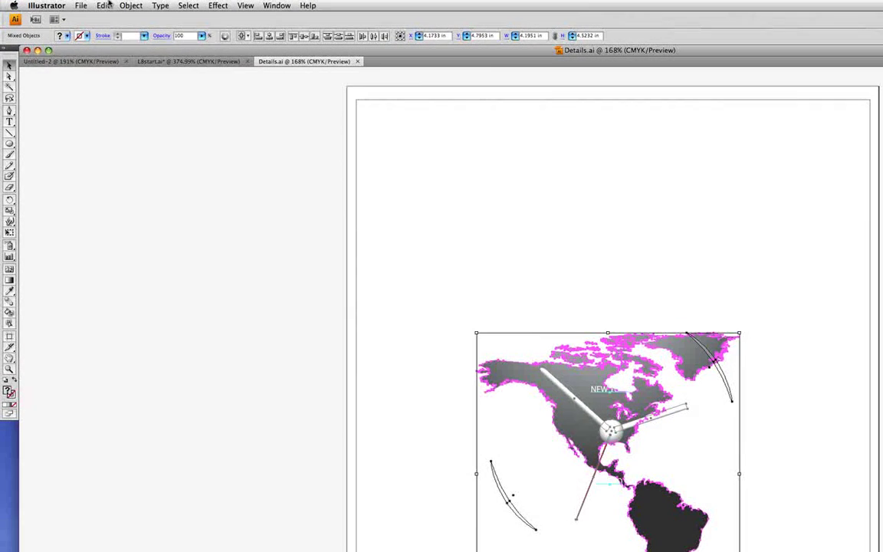
left_click(73, 4)
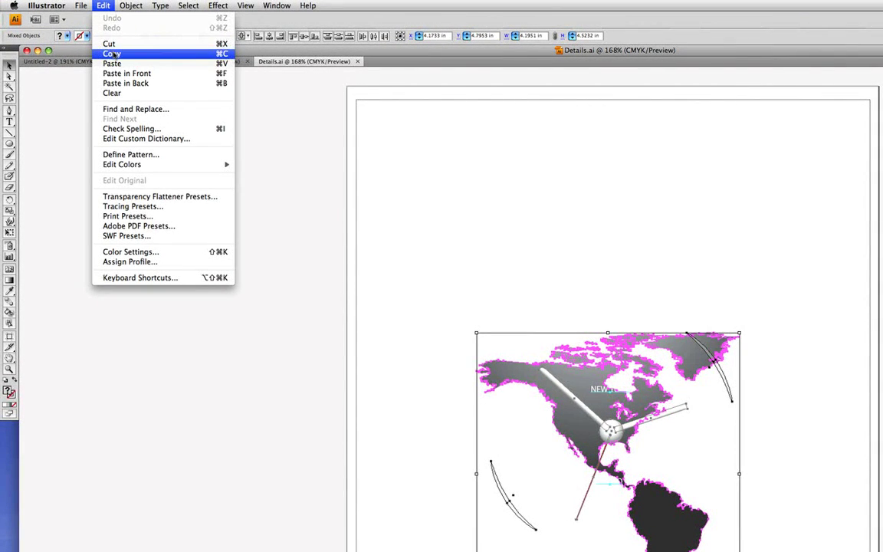
left_click(112, 53)
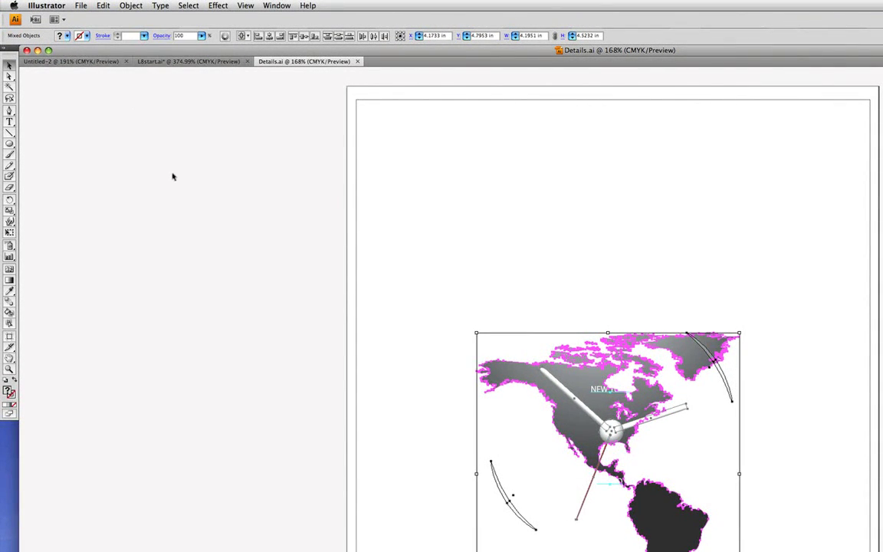
Paste the copied artwork in front in L8start.ai with Paste Remembers Layers enabled
left_click(226, 63)
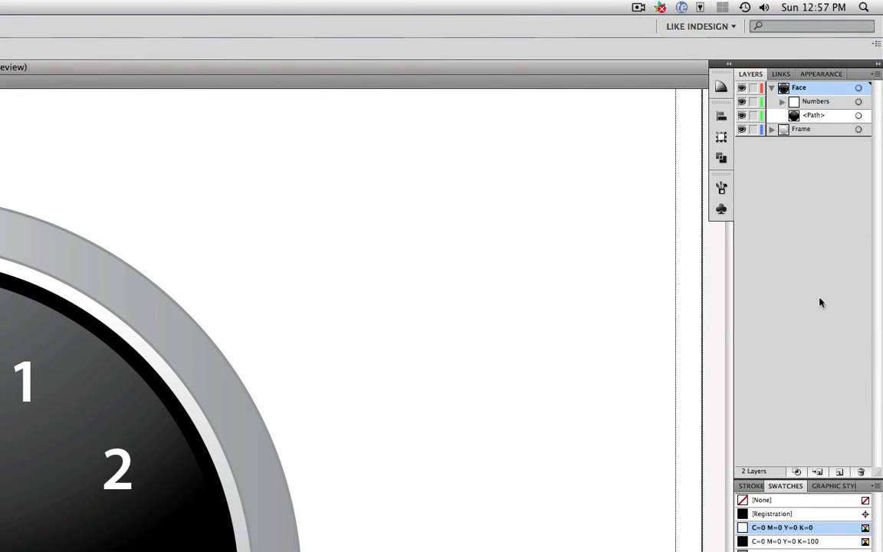
left_click(875, 74)
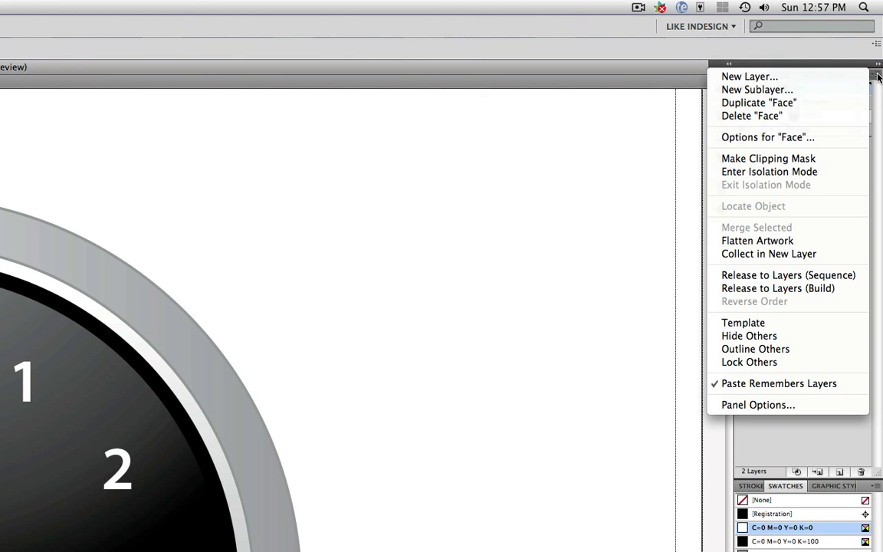
left_click(879, 77)
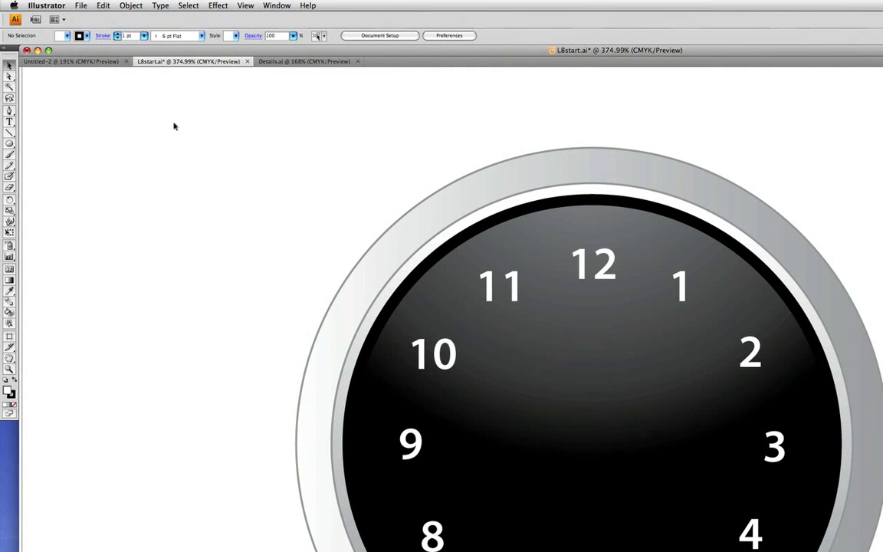
left_click(102, 5)
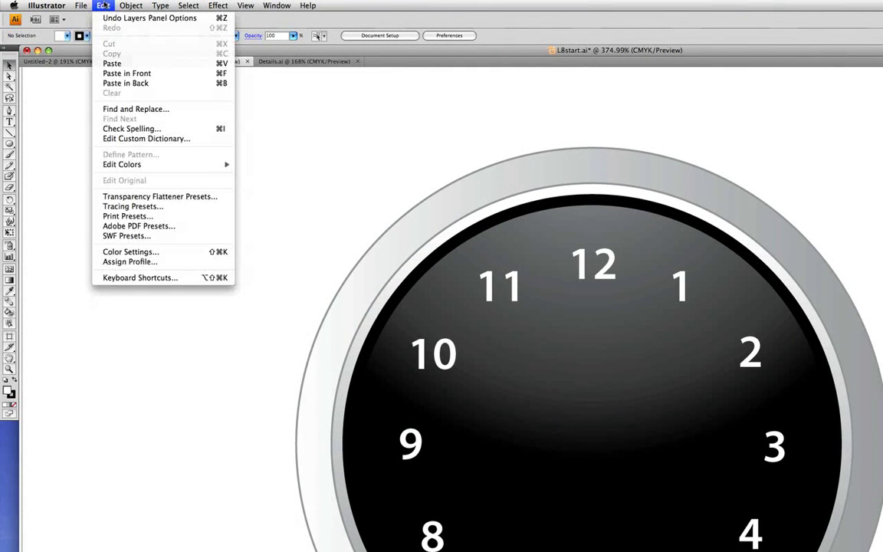
left_click(170, 74)
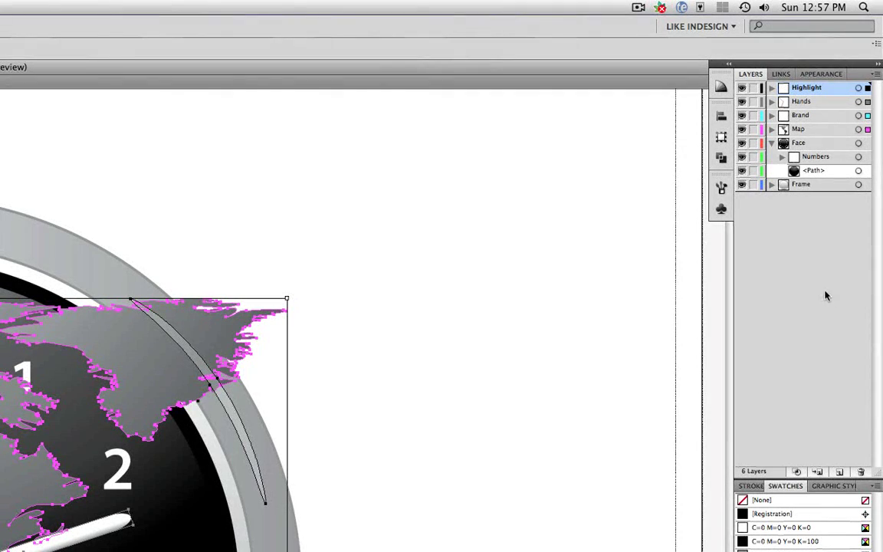
Collapse the Face layer and deselect the pasted artwork
left_click(772, 143)
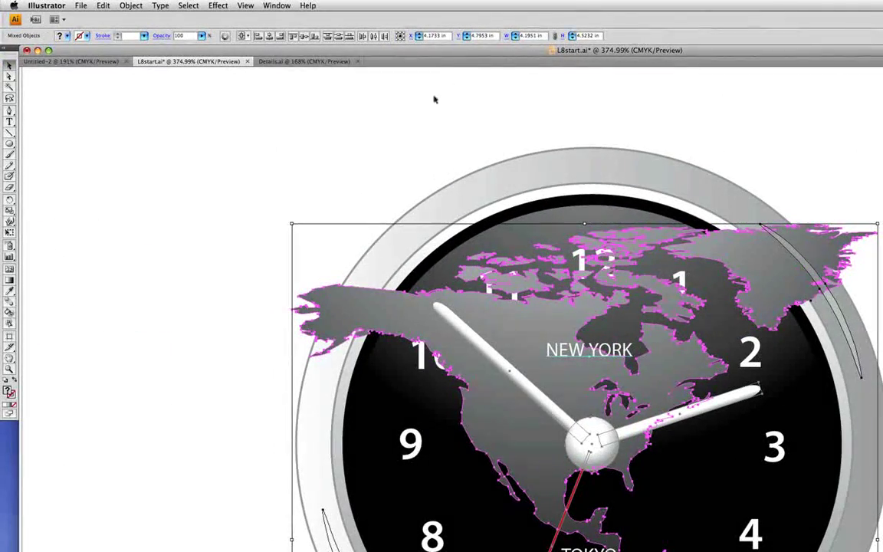
left_click(189, 7)
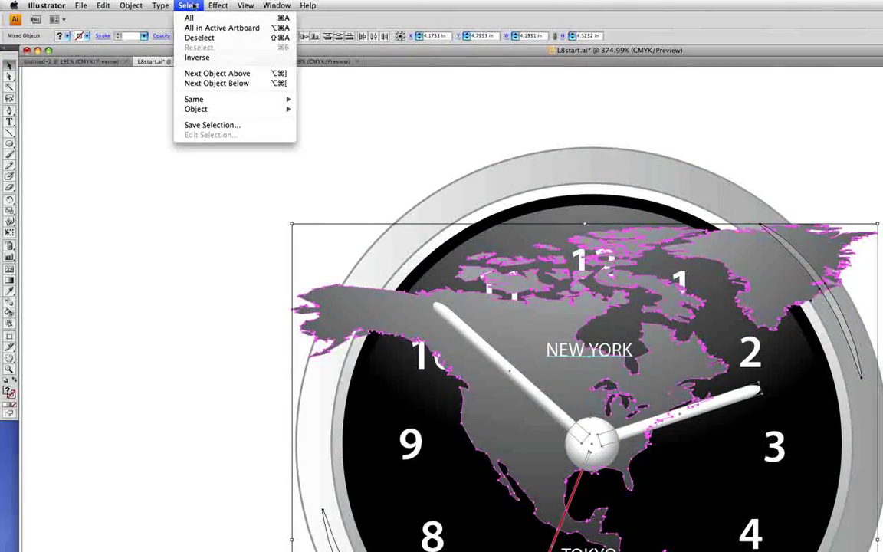
left_click(200, 38)
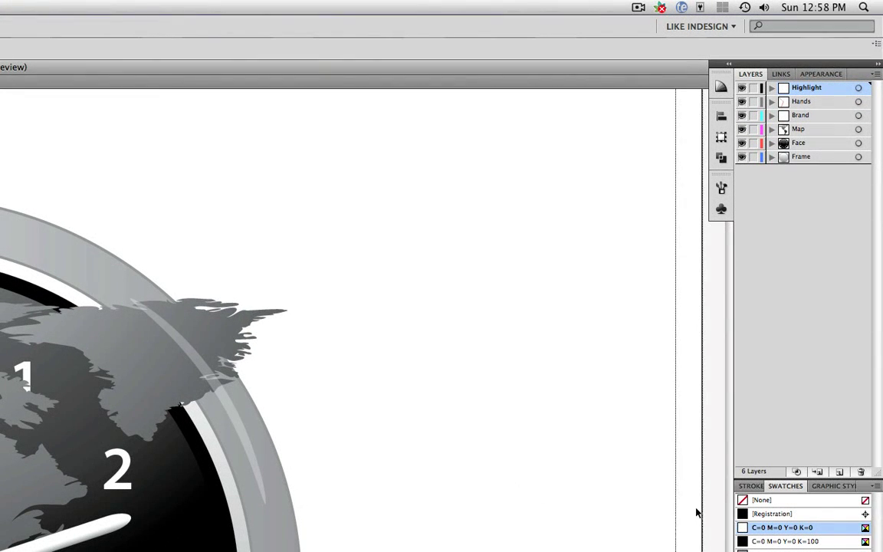
Move the Frame layer to the top of the layer stack
left_click(811, 158)
left_click_drag(821, 160, 824, 83)
left_click_drag(824, 85, 825, 86)
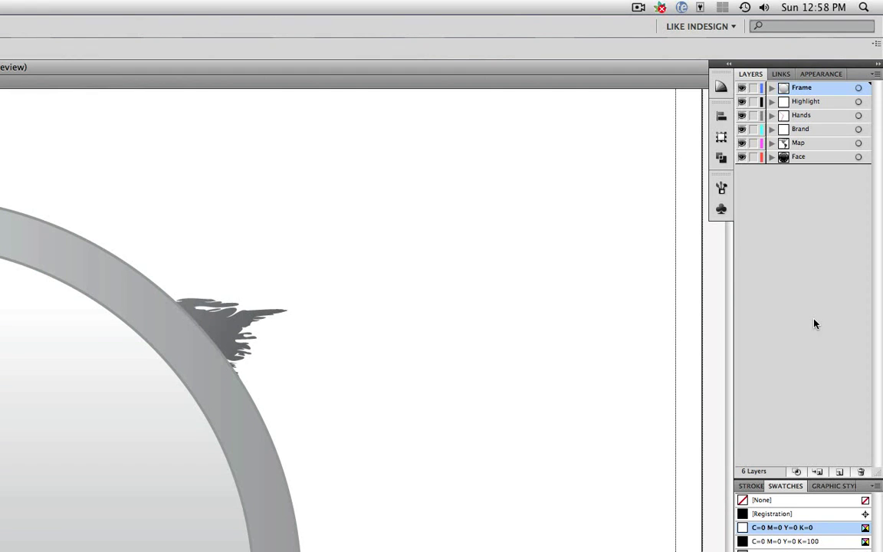
Move the Face layer to the top of the stack and place the Highlight layer between Face and Frame
left_click(821, 159)
left_click_drag(822, 158, 823, 80)
left_click_drag(823, 80, 824, 86)
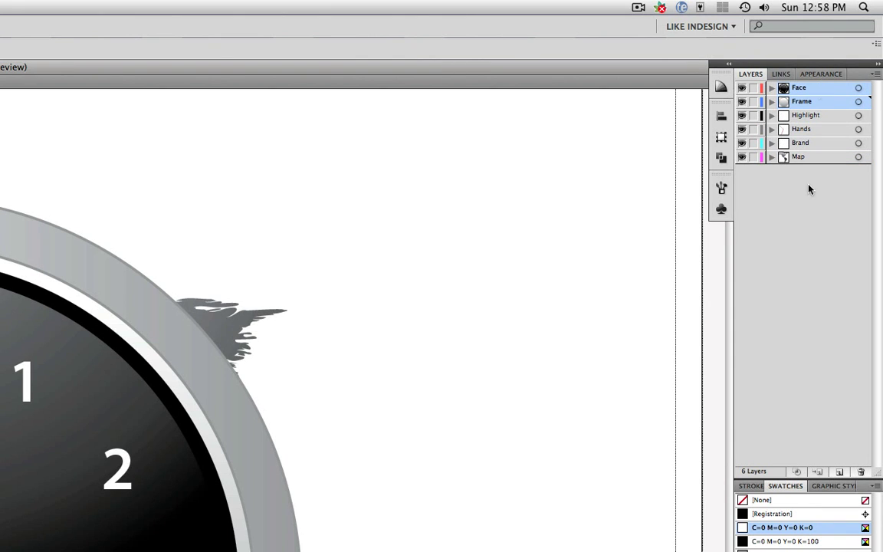
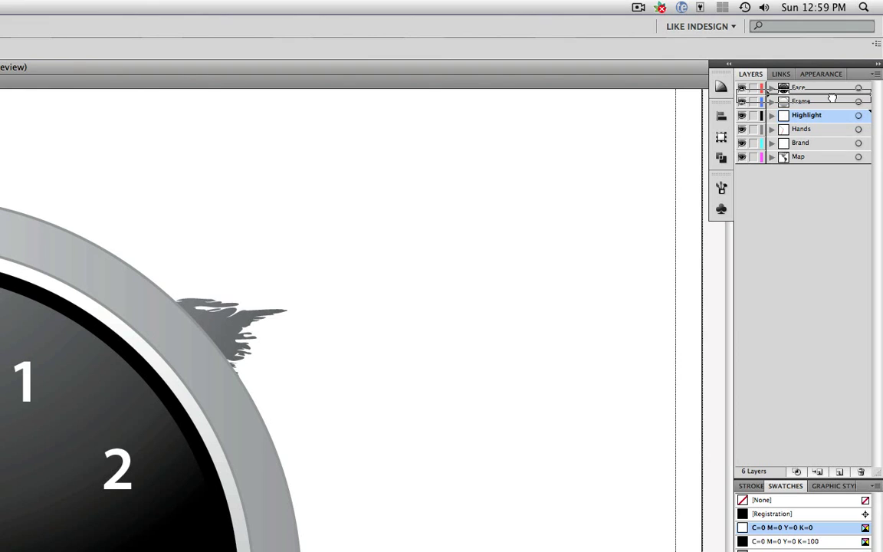
left_click_drag(832, 98, 833, 98)
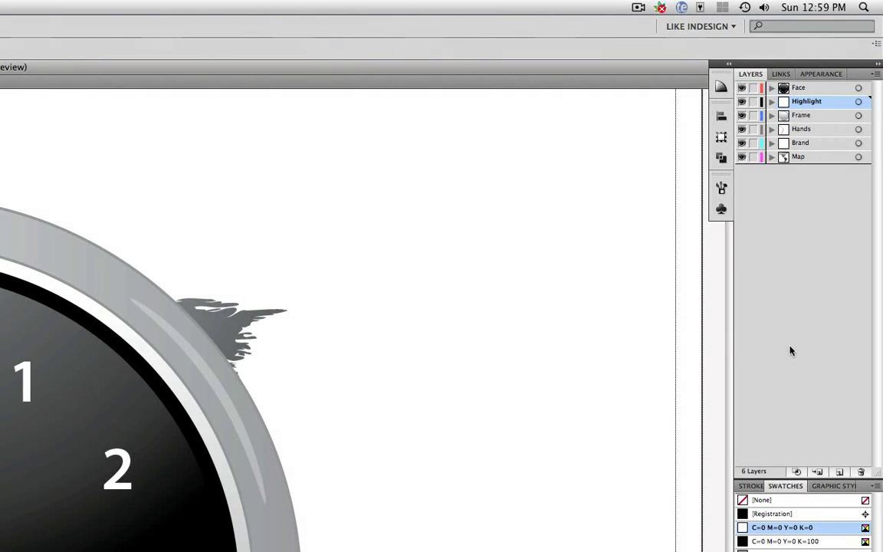
Expand the Face layer and move the Hands and Brand layers into it, between Numbers and the face path
left_click(773, 89)
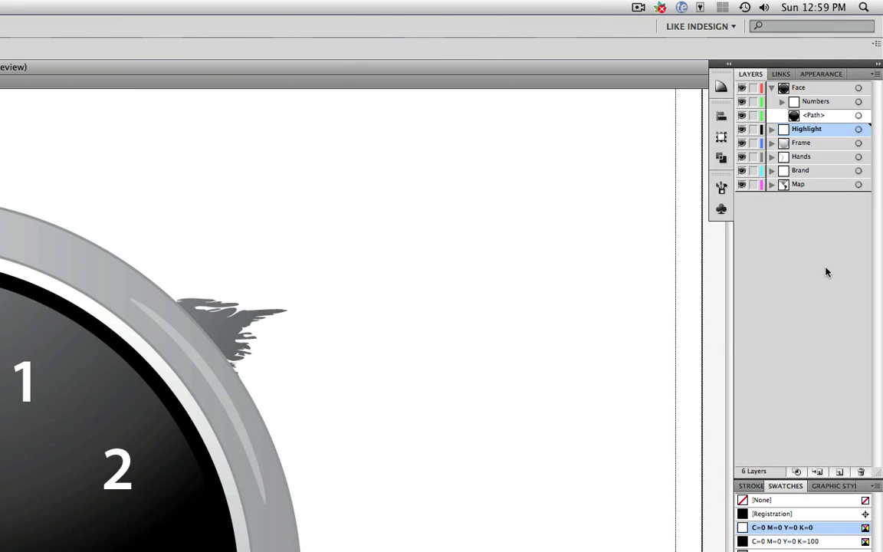
left_click(828, 158)
left_click(828, 174, "shift")
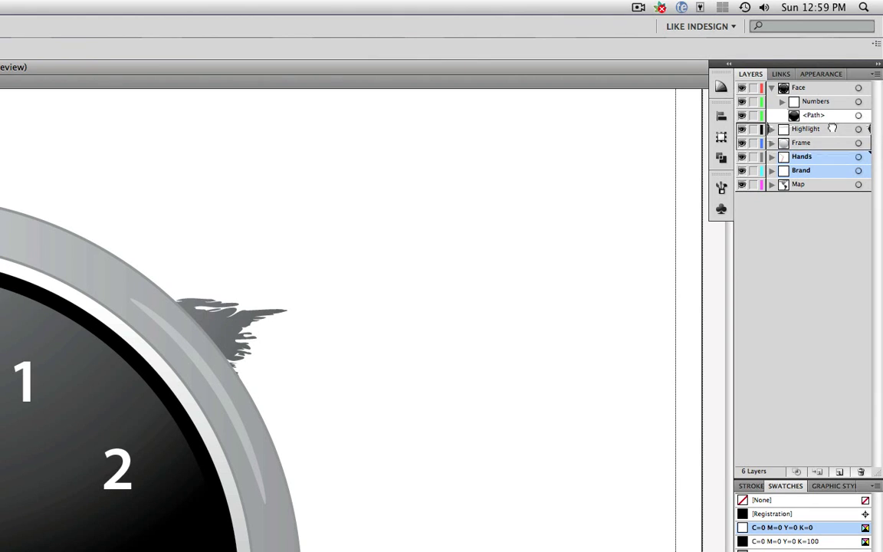
left_click_drag(831, 115, 838, 114)
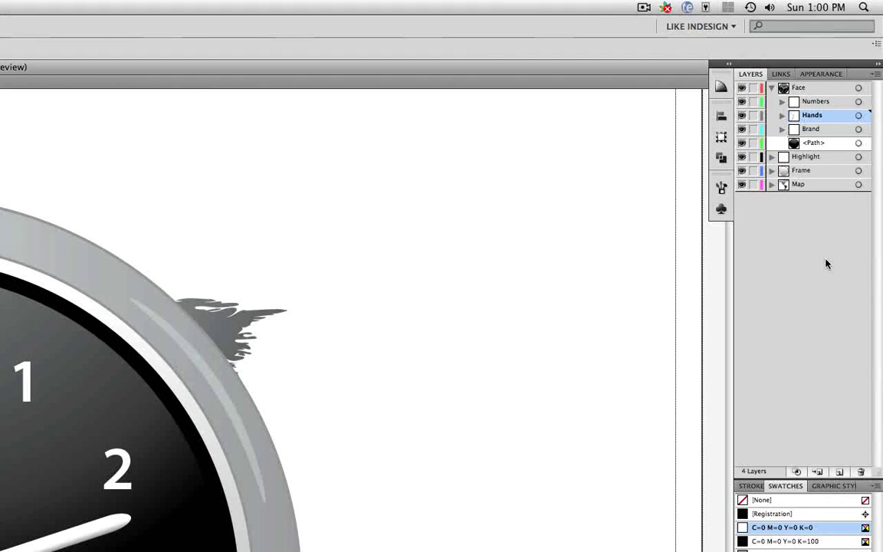
Move the Map layer into the Face layer, between Brand and the face path
left_click(826, 189)
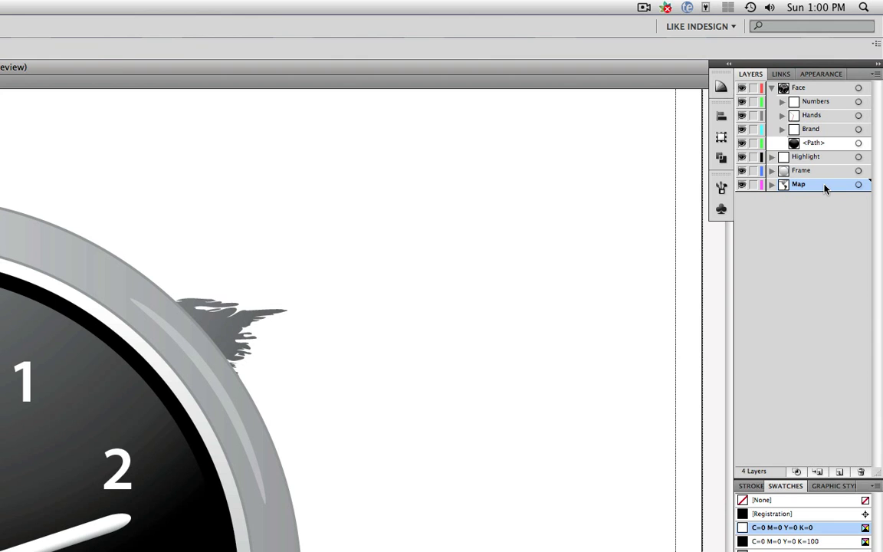
left_click_drag(825, 186, 832, 137)
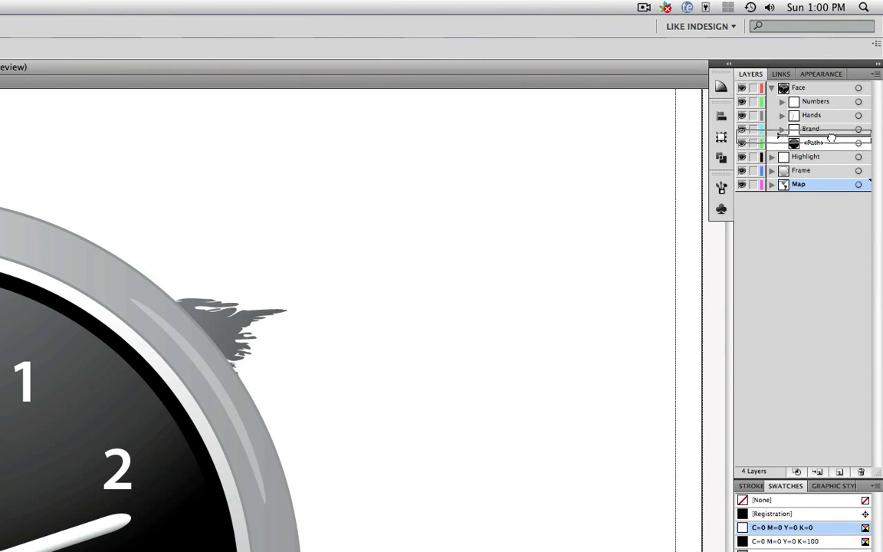
left_click_drag(832, 138, 832, 142)
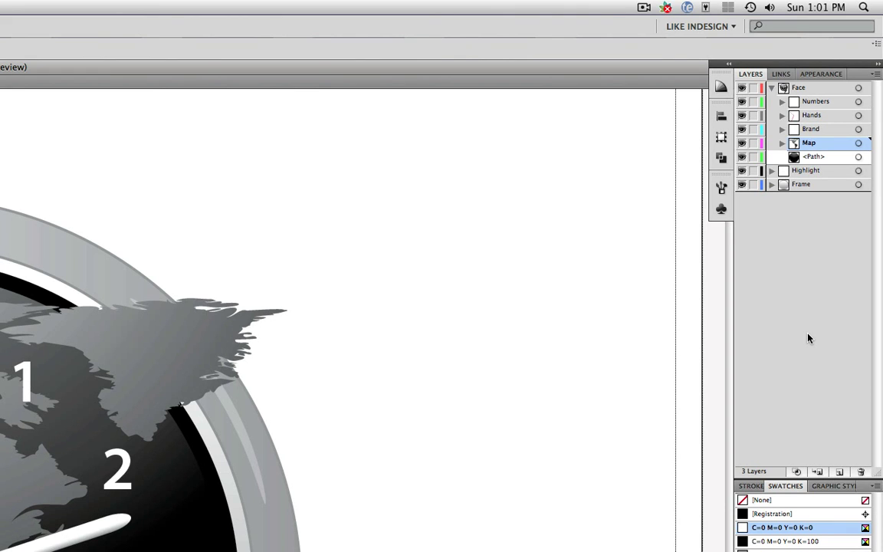
Select the face path below Map and duplicate it into the Map sublayer, above the map group
left_click(859, 158)
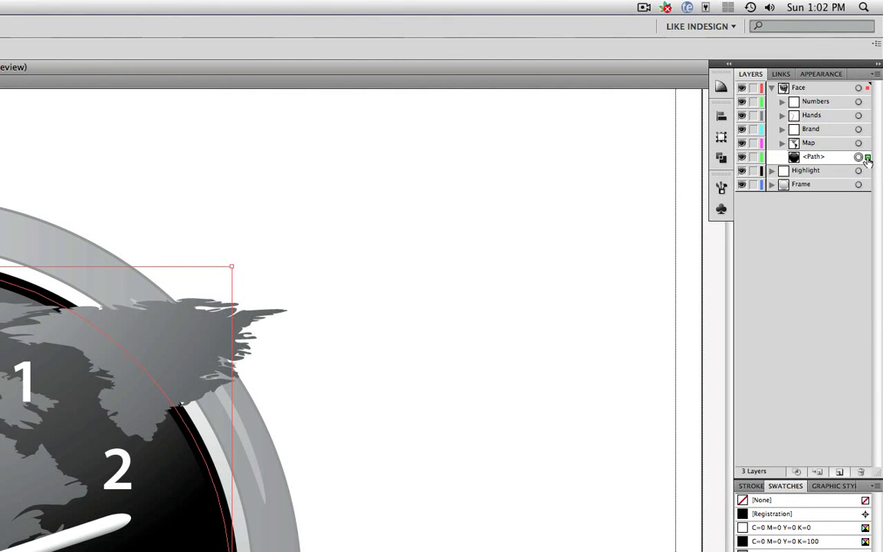
left_click_drag(869, 160, 867, 143)
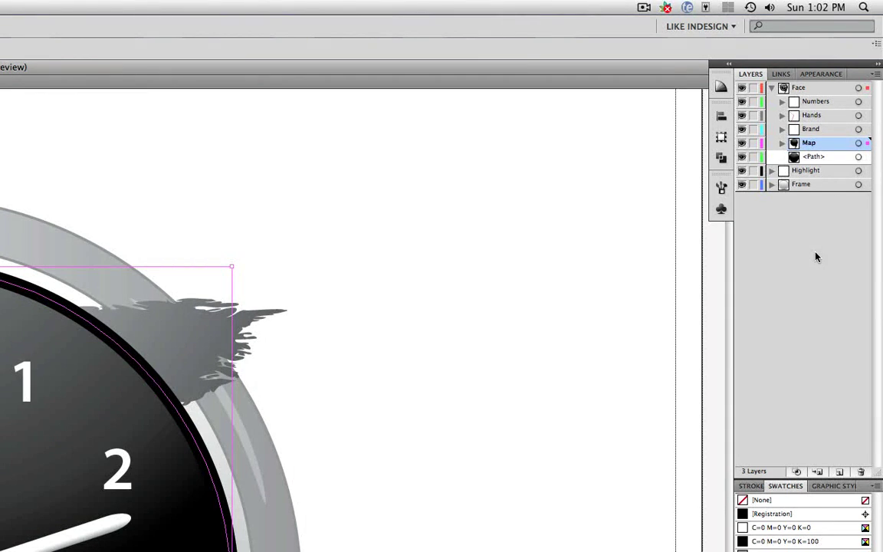
left_click(782, 143)
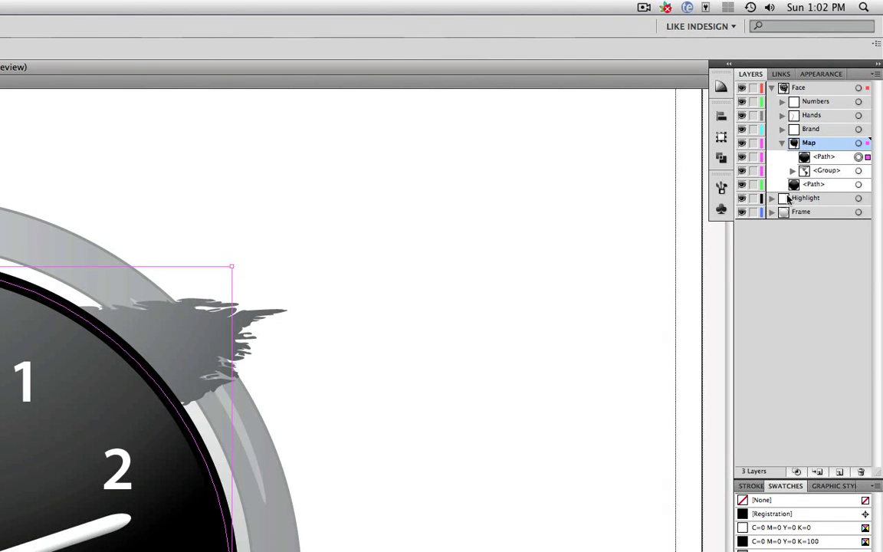
left_click(783, 144)
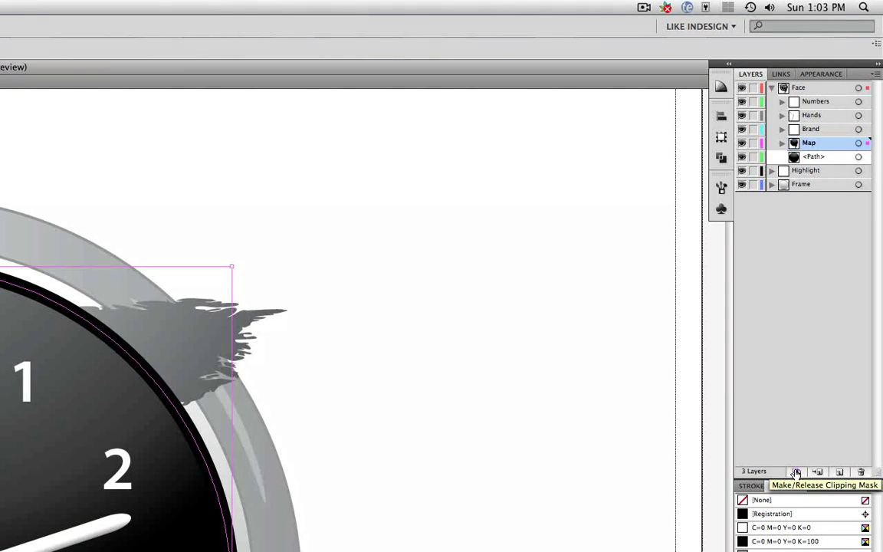
Make a clipping mask for the Map sublayer from the duplicated face path and deselect everything
left_click(796, 472)
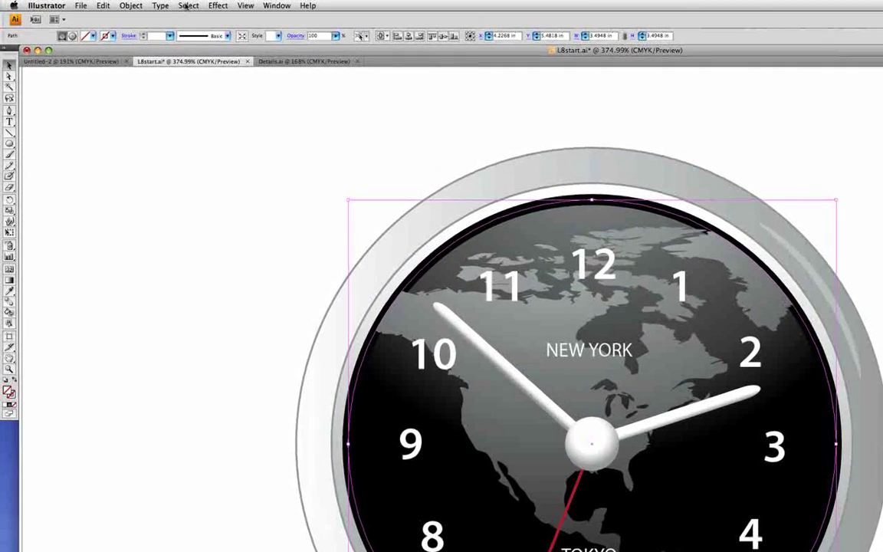
left_click(138, 4)
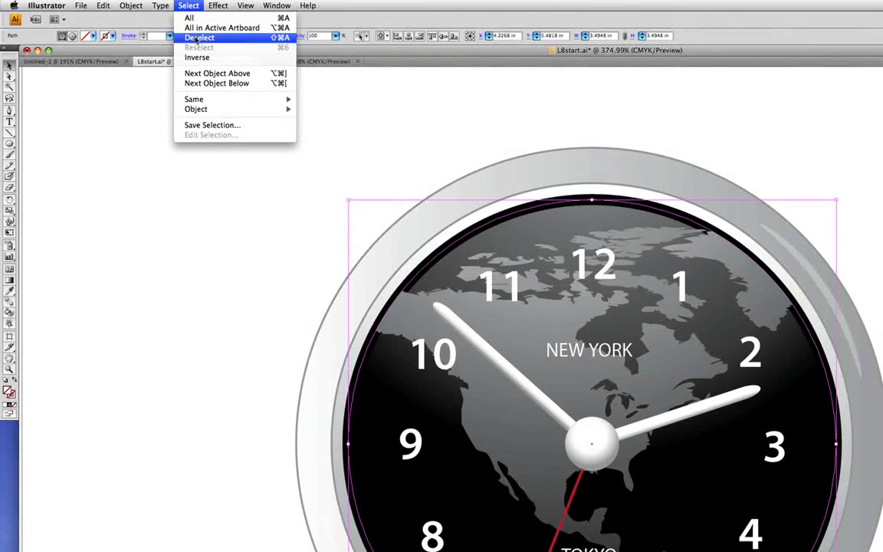
left_click(199, 37)
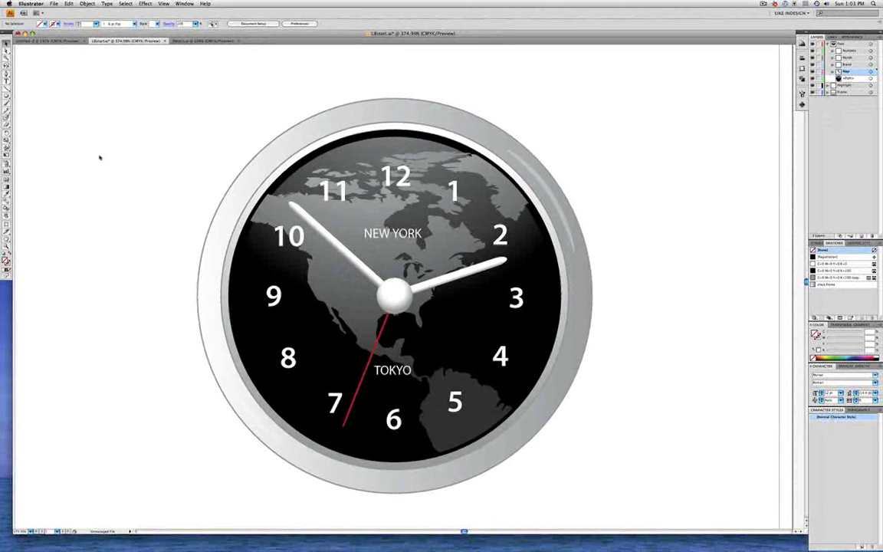